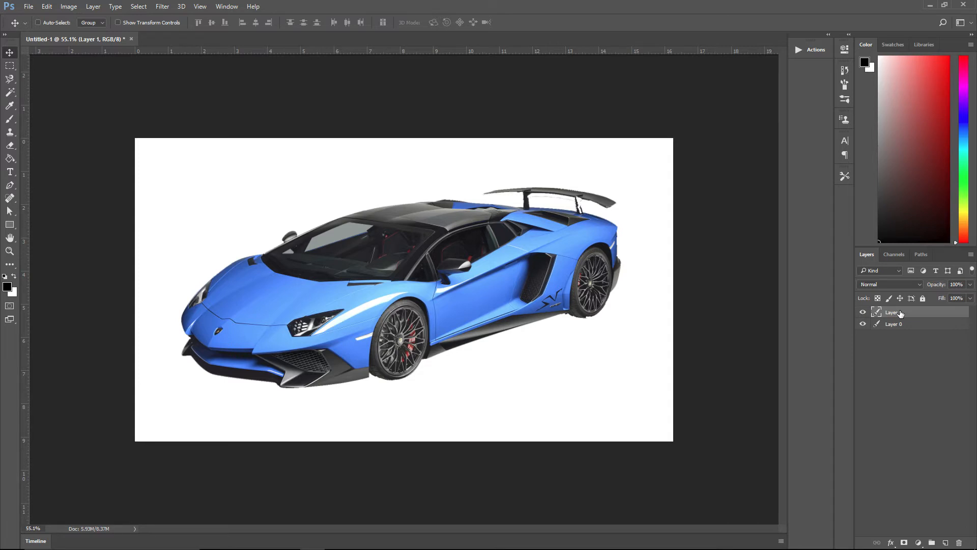
# Step: Duplicate Layer 1 with the car and add a Black & White adjustment layer above the copy
pyautogui.moveTo(900, 313); pyautogui.dragTo(946, 542)
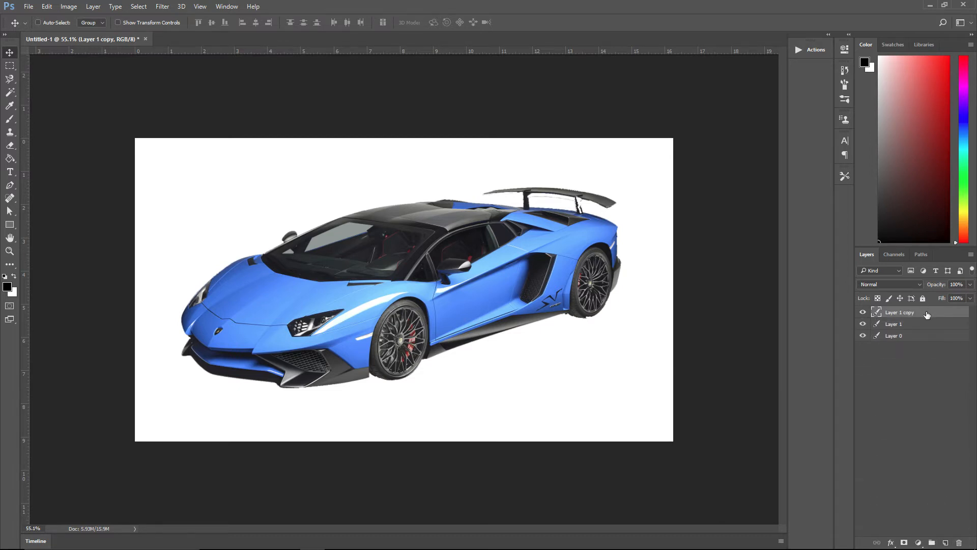
pyautogui.click(918, 543)
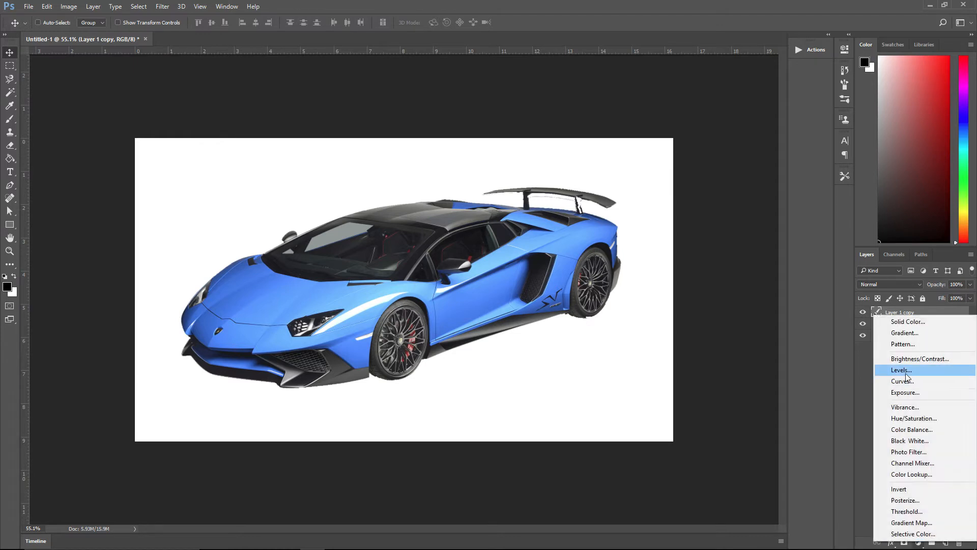
pyautogui.click(912, 441)
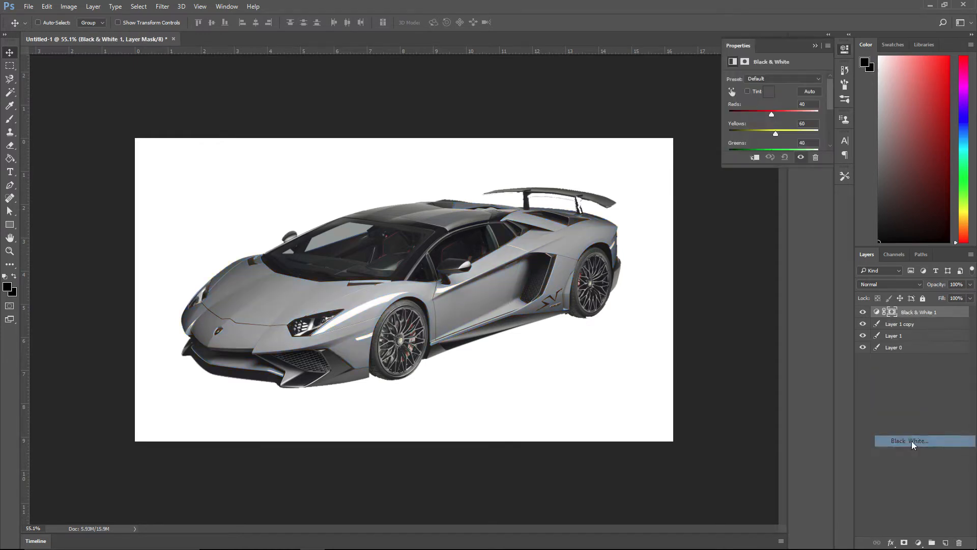
pyautogui.click(815, 45)
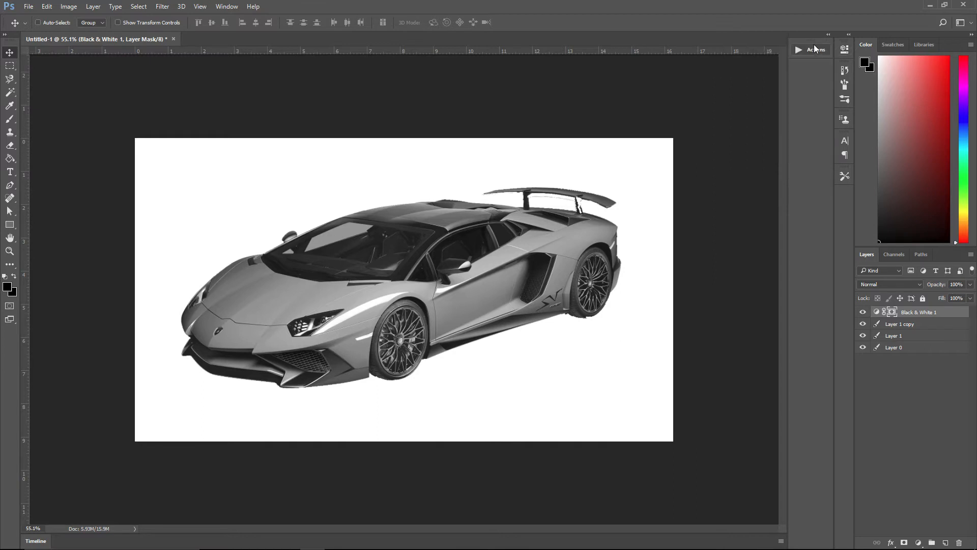
# Step: Set the blend mode of Layer 1 copy to Color Dodge and invert the layer's colours
pyautogui.click(915, 330)
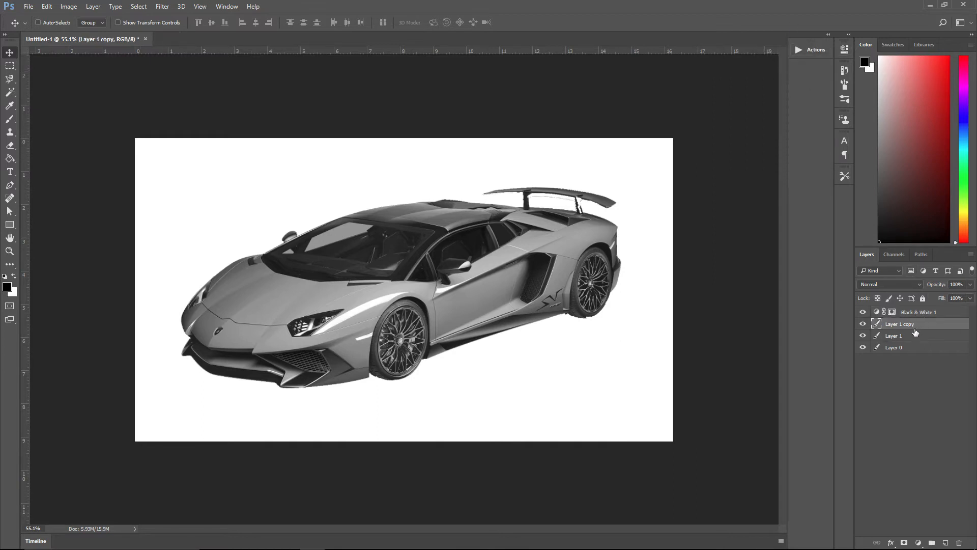
pyautogui.click(894, 284)
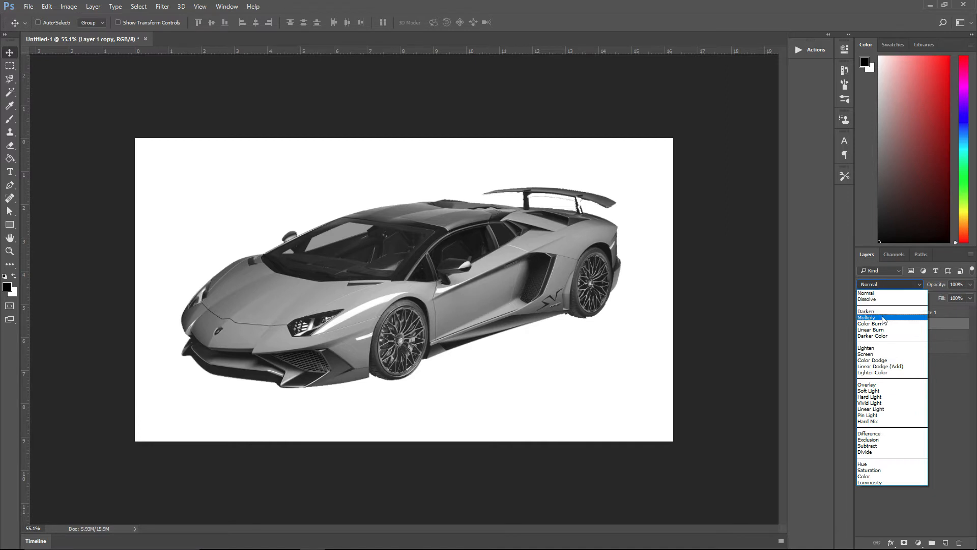
pyautogui.click(880, 361)
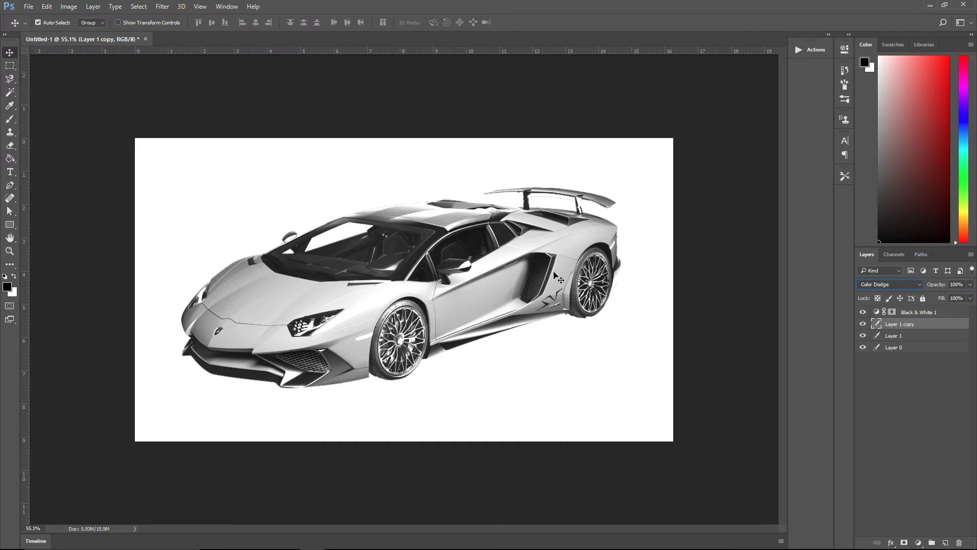
pyautogui.hotkey('ctrl', 'i')
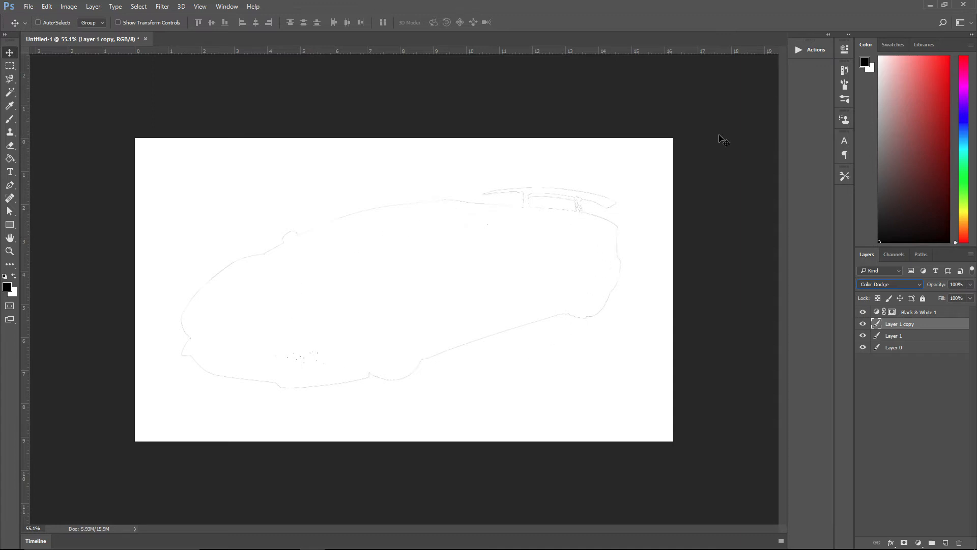
# Step: Apply a Gaussian Blur with a 3.1 pixel radius to the inverted Layer 1 copy
pyautogui.click(162, 7)
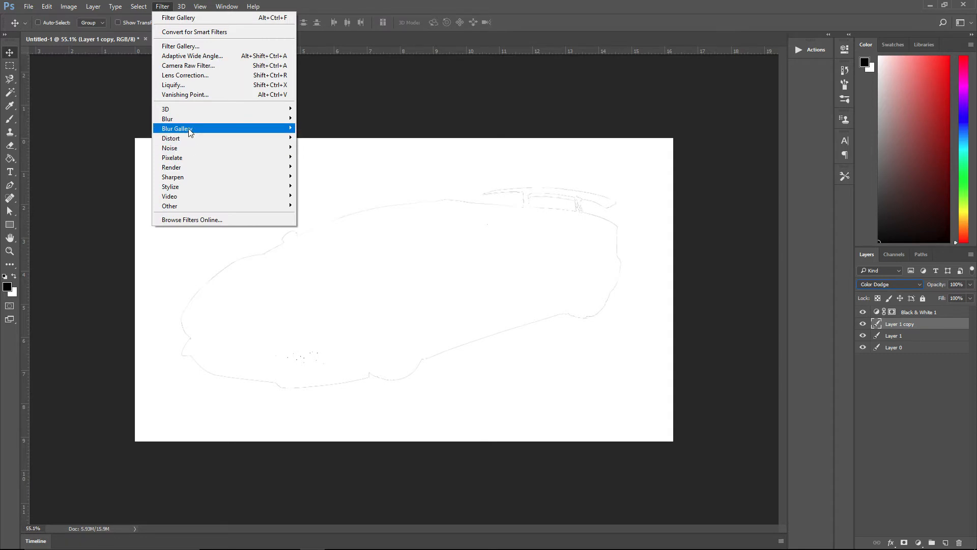
pyautogui.moveTo(187, 119)
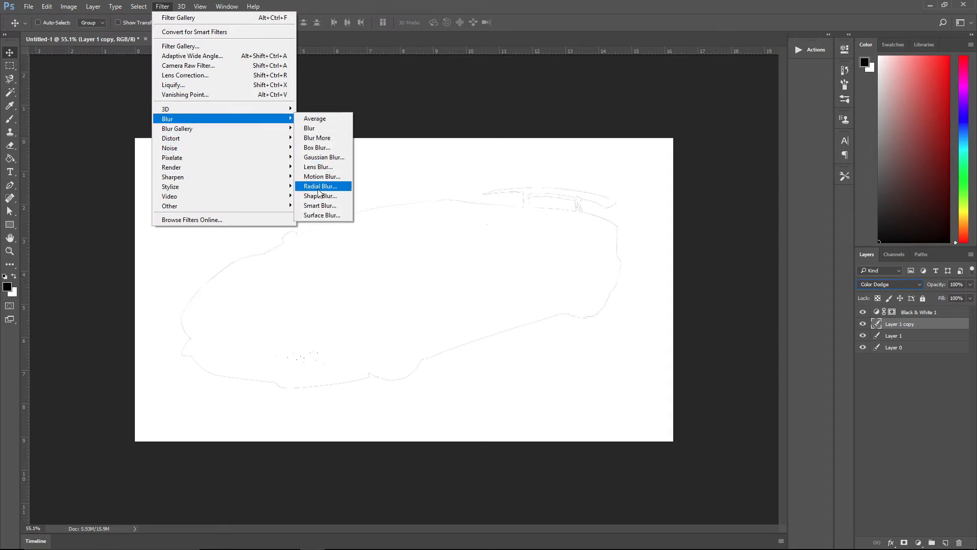
pyautogui.click(317, 156)
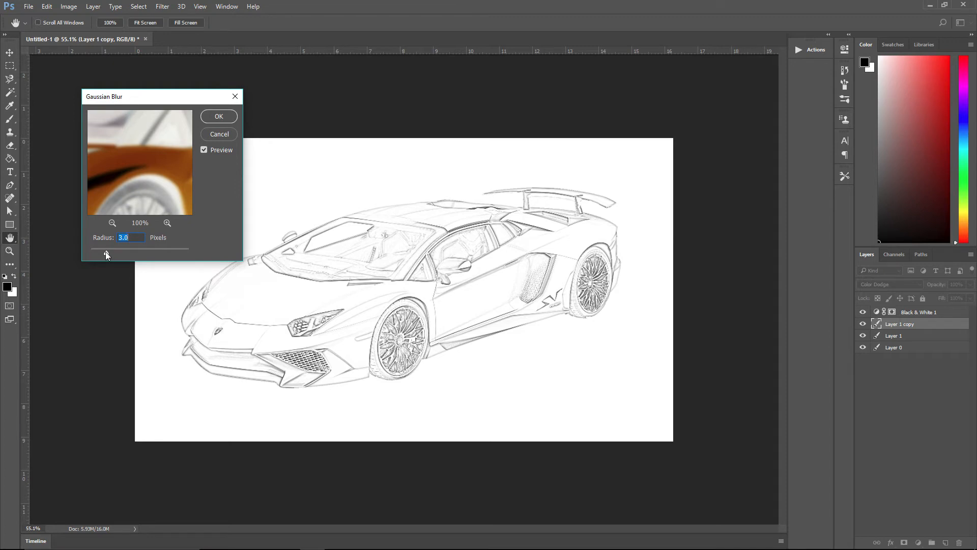
pyautogui.moveTo(124, 254)
pyautogui.mouseDown()
pyautogui.moveTo(188, 249)
pyautogui.moveTo(81, 255)
pyautogui.moveTo(109, 253)
pyautogui.mouseUp()
pyautogui.moveTo(109, 253); pyautogui.dragTo(107, 253)
pyautogui.moveTo(103, 253)
pyautogui.mouseDown()
pyautogui.moveTo(116, 252)
pyautogui.moveTo(107, 249)
pyautogui.mouseUp()
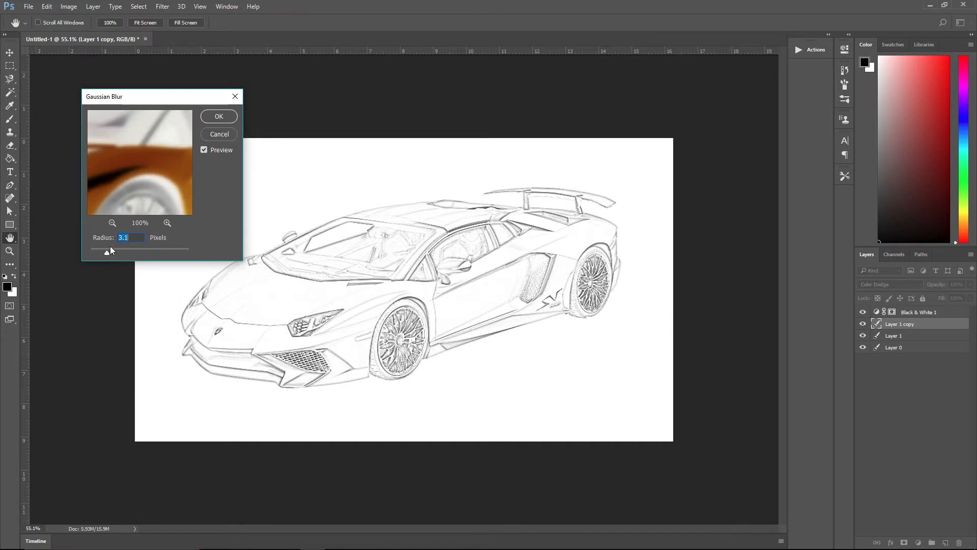
pyautogui.click(218, 117)
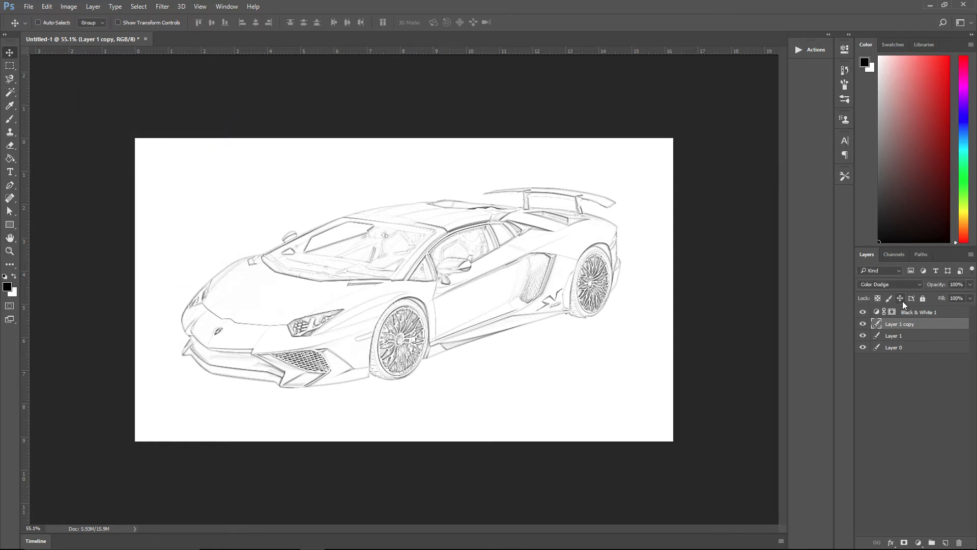
# Step: Make a second duplicate of Layer 1
pyautogui.click(906, 339)
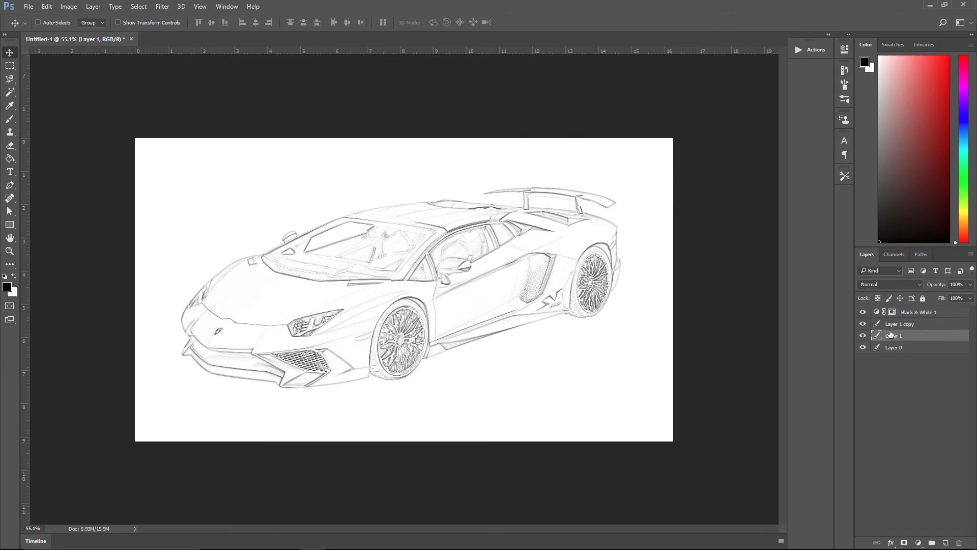
pyautogui.press('ctrl')
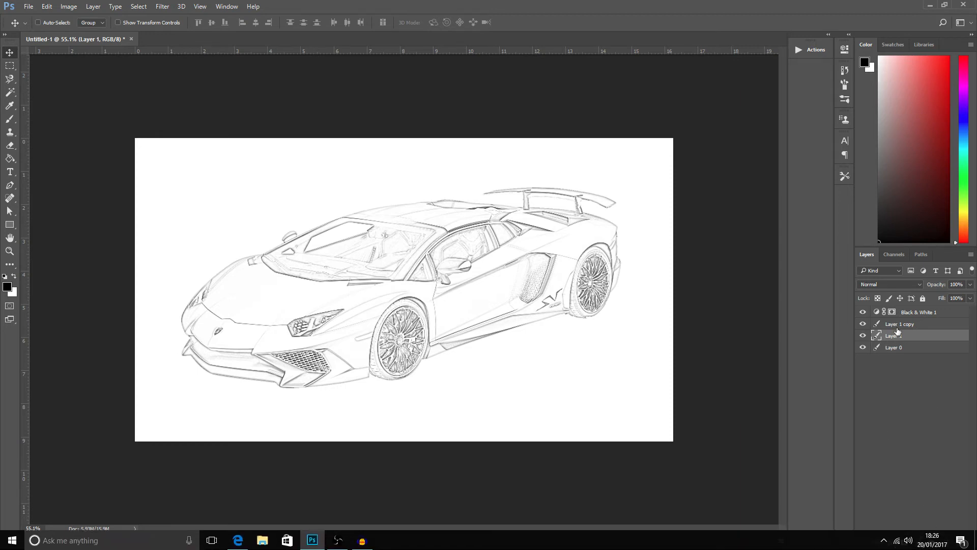
pyautogui.press('ctrl')
pyautogui.hotkey('ctrl', 'j')
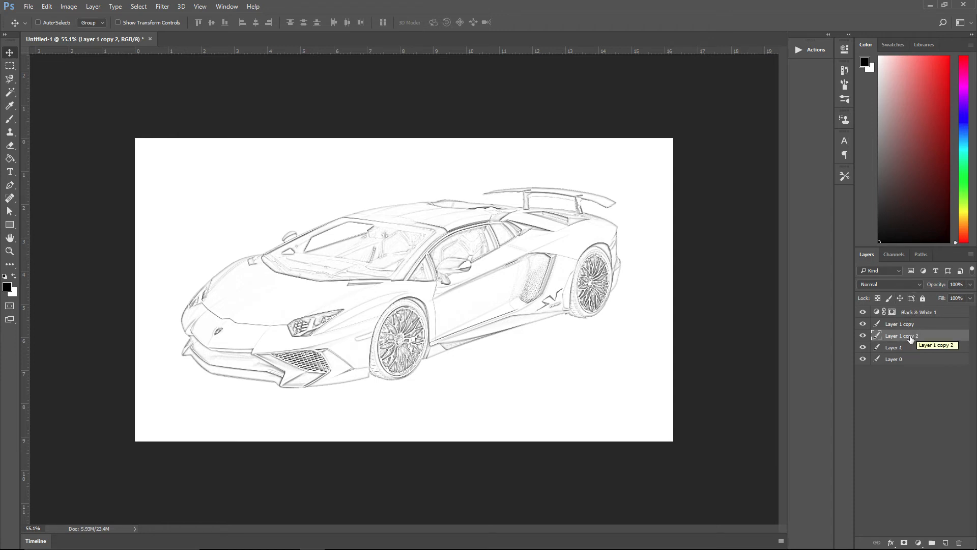
# Step: Move the second duplicate of Layer 1 to the top of the layer stack, above the Black & White adjustment
pyautogui.moveTo(915, 336)
pyautogui.mouseDown()
pyautogui.moveTo(907, 306)
pyautogui.moveTo(918, 337)
pyautogui.mouseUp()
pyautogui.hotkey('ctrl', ']')
pyautogui.hotkey('ctrl', ']')
pyautogui.hotkey('ctrl', '[')
pyautogui.hotkey('ctrl', '[')
pyautogui.hotkey('ctrl', ']')
pyautogui.hotkey('ctrl', ']')
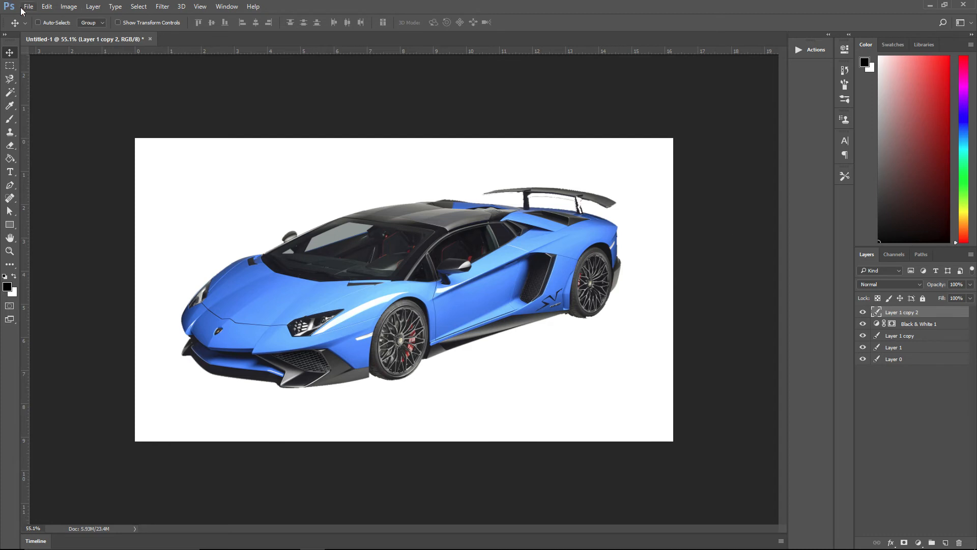
# Step: Desaturate the topmost copy of the car layer
pyautogui.click(67, 7)
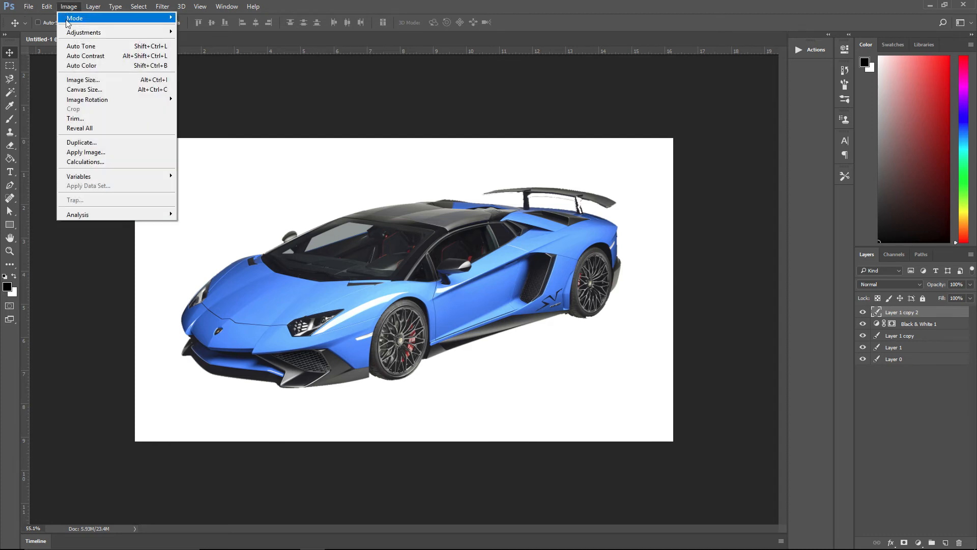
pyautogui.moveTo(84, 33)
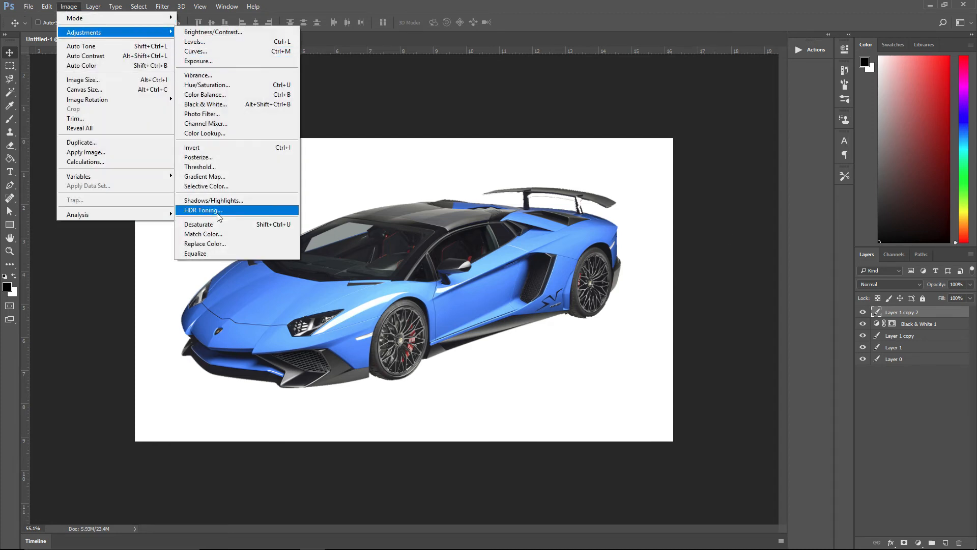
pyautogui.click(224, 229)
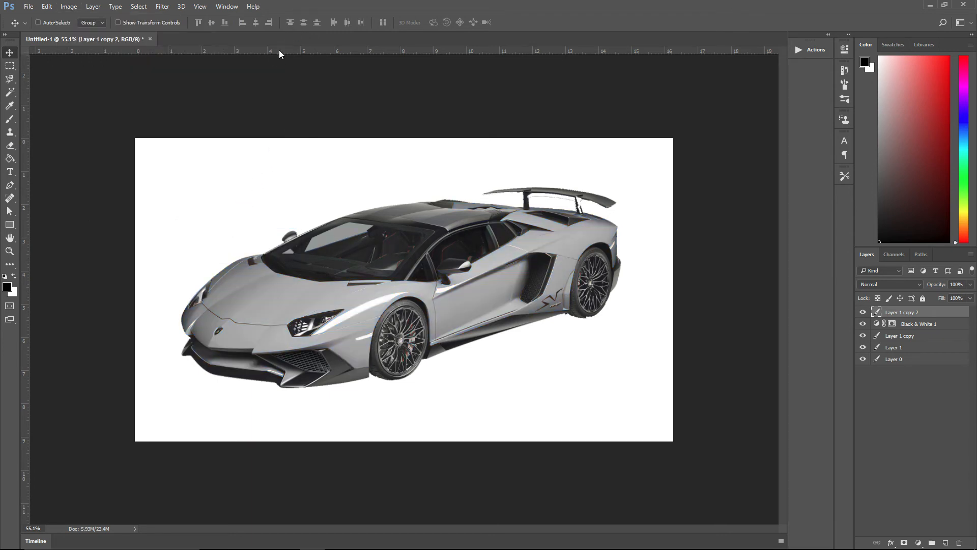
# Step: Apply the Charcoal filter with thickness 1, detail 4 and light/dark balance 50 to the top layer, and set its blend mode to Multiply
pyautogui.click(164, 7)
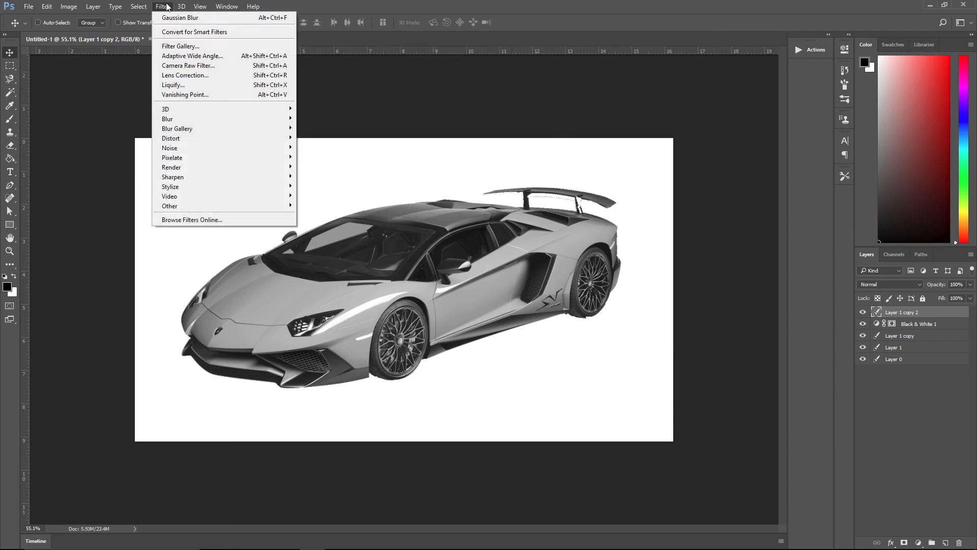
pyautogui.click(178, 46)
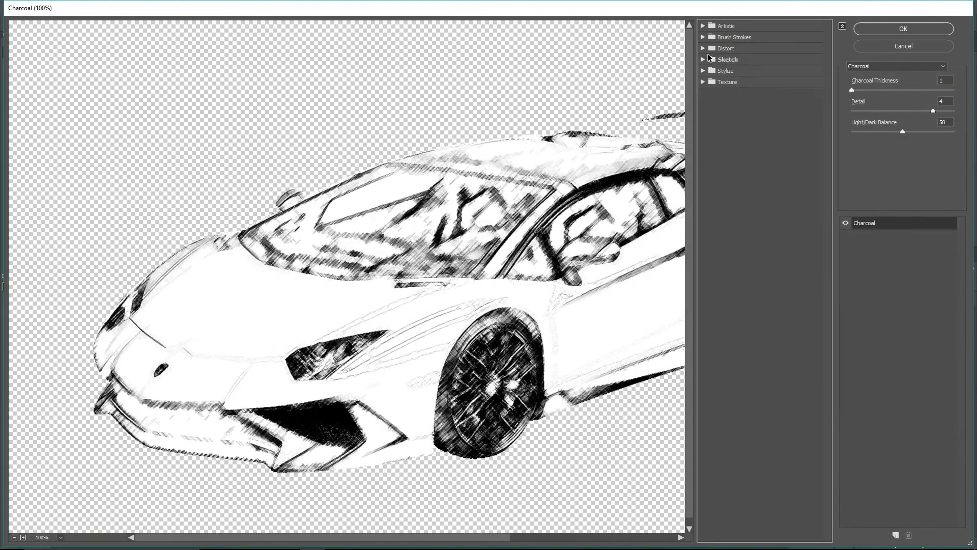
pyautogui.keyDown('alt'); pyautogui.click(373, 144); pyautogui.keyUp('alt')
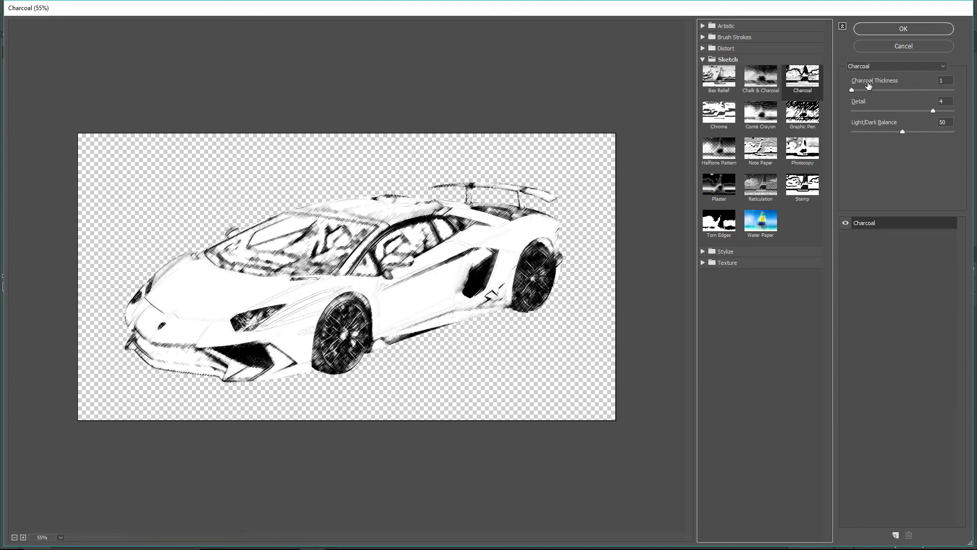
pyautogui.moveTo(851, 89)
pyautogui.mouseDown()
pyautogui.moveTo(964, 92)
pyautogui.moveTo(853, 93)
pyautogui.mouseUp()
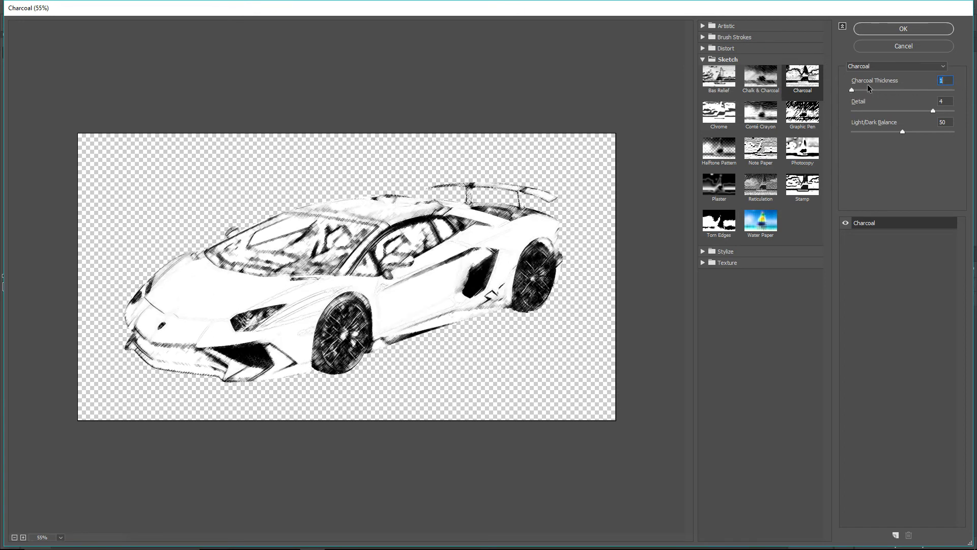
pyautogui.moveTo(933, 111)
pyautogui.mouseDown()
pyautogui.moveTo(952, 112)
pyautogui.moveTo(924, 110)
pyautogui.moveTo(922, 132)
pyautogui.moveTo(900, 131)
pyautogui.mouseUp()
pyautogui.click(901, 29)
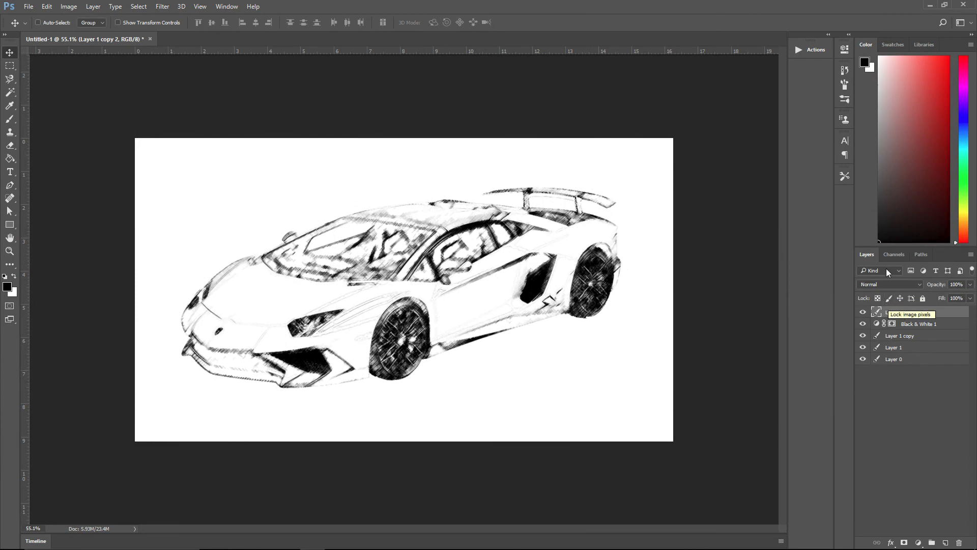
pyautogui.click(896, 285)
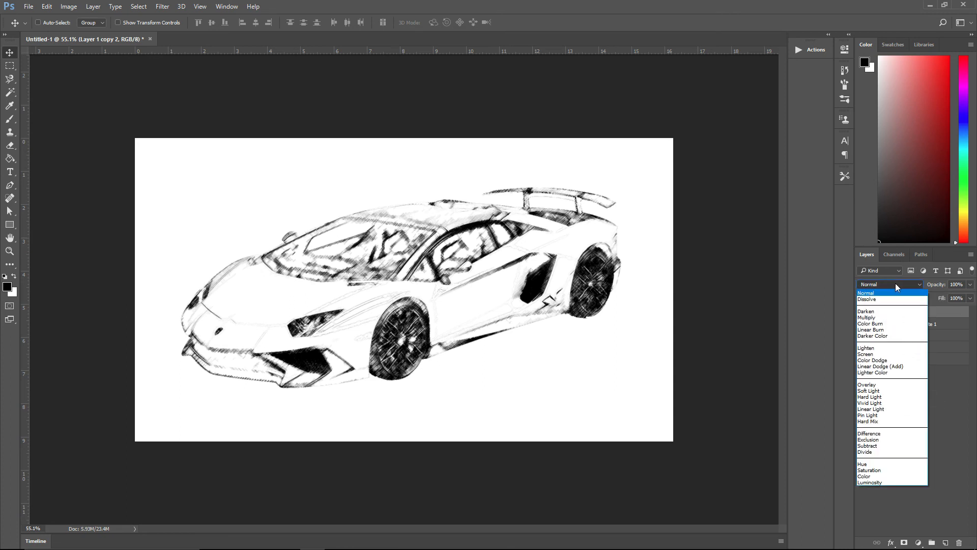
pyautogui.click(878, 318)
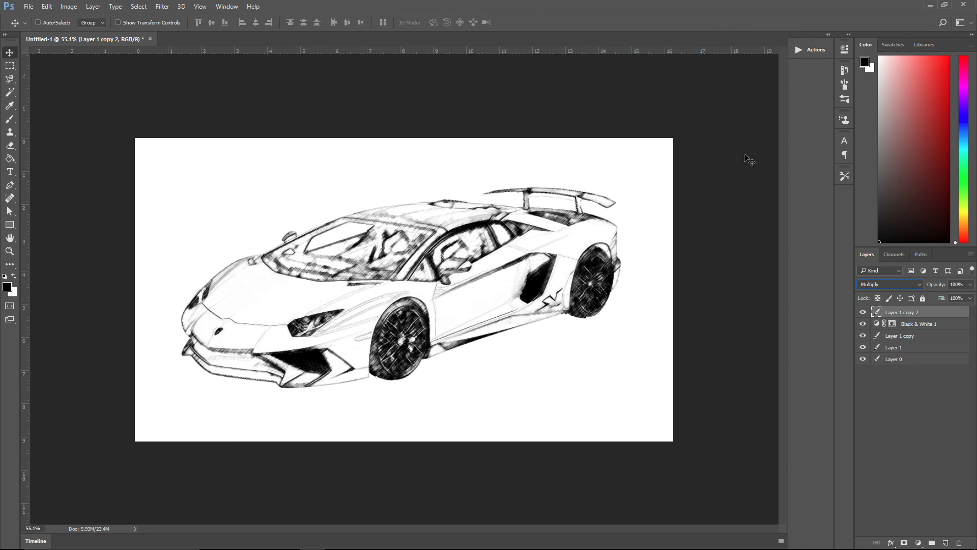
# Step: Choose the Brush tool and examine the sketch lines around the car's side mirror, window and front wheel
pyautogui.click(10, 119)
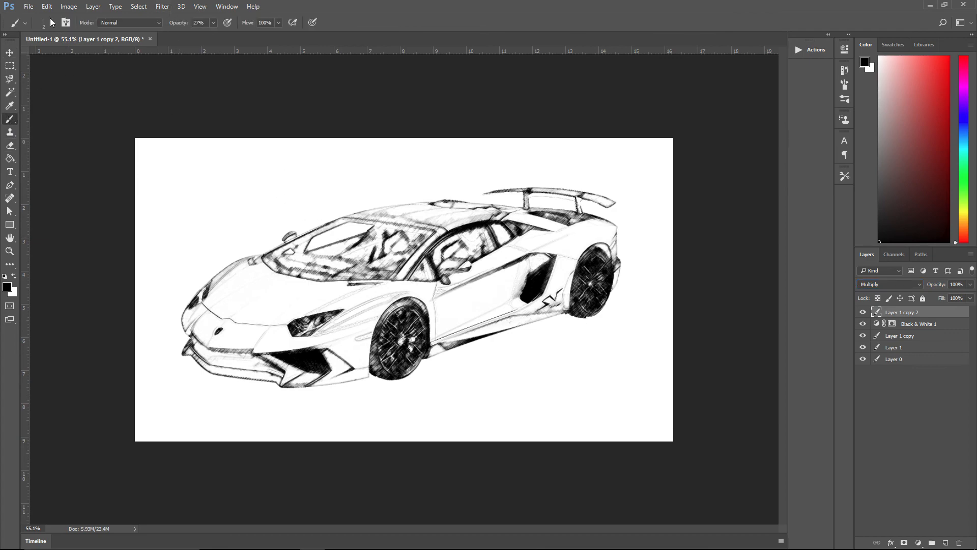
pyautogui.scroll(10, 427, 275)
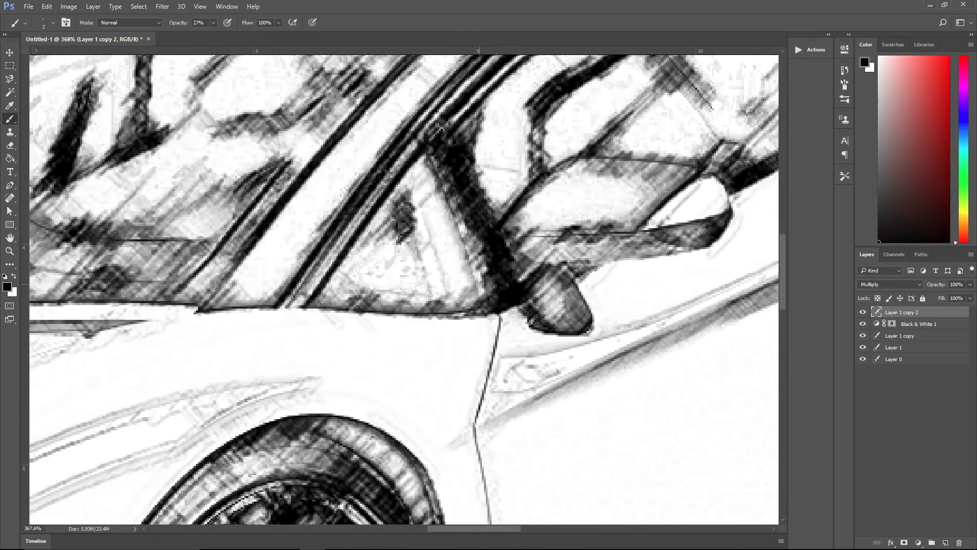
pyautogui.scroll(-10, 453, 283)
pyautogui.scroll(2, 448, 281)
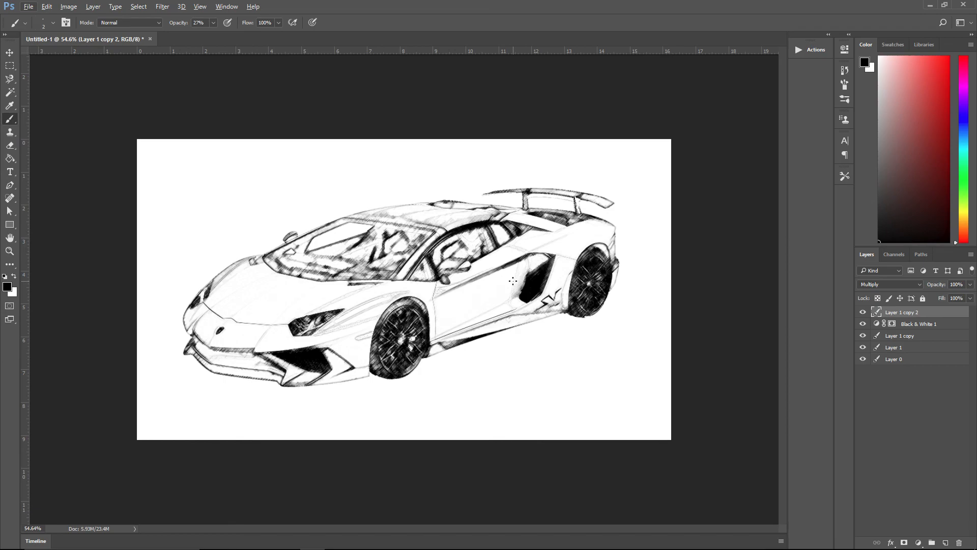
pyautogui.scroll(6, 475, 283)
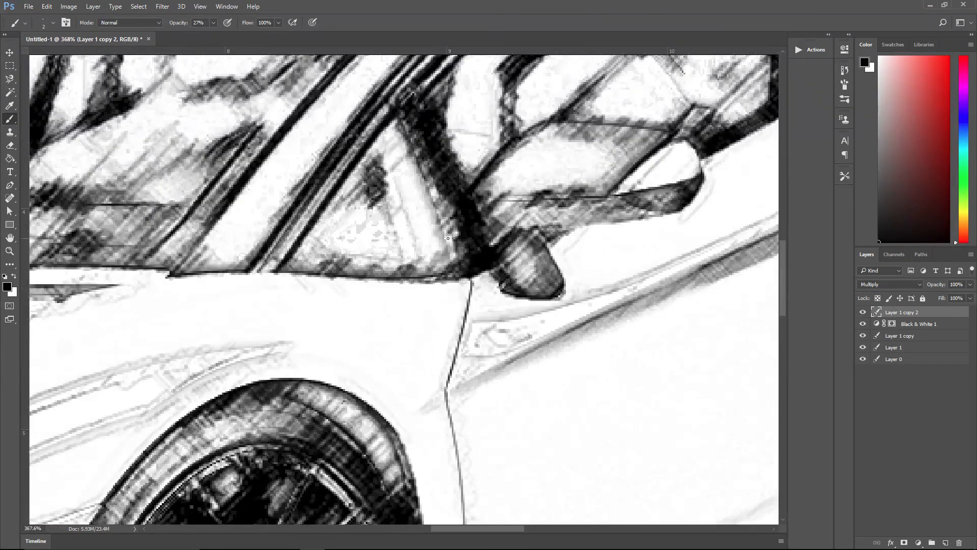
pyautogui.scroll(-6, 418, 249)
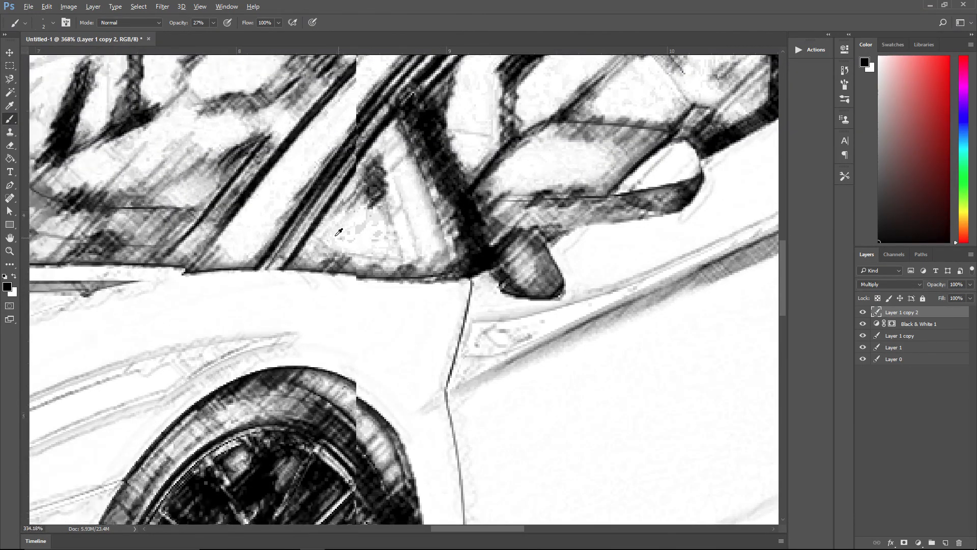